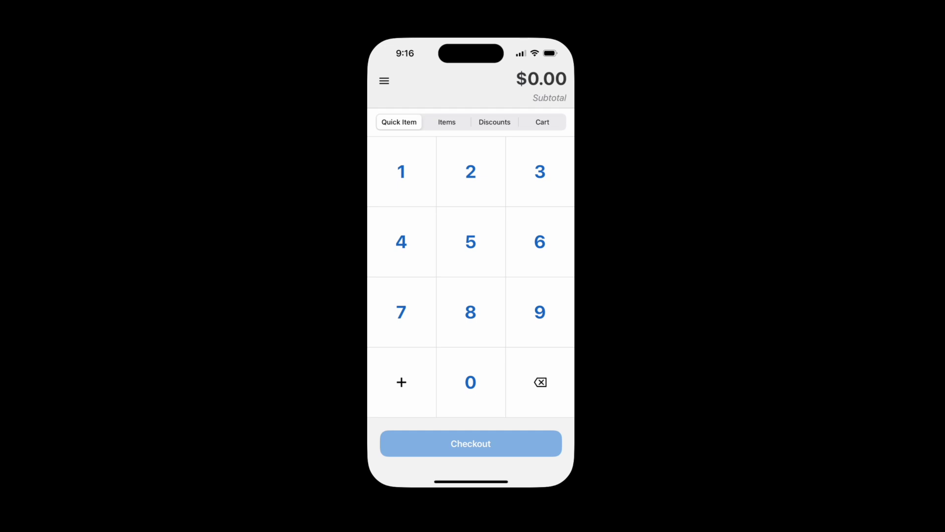
Step: Open the side navigation drawer from the keypad screen
left_click(384, 81)
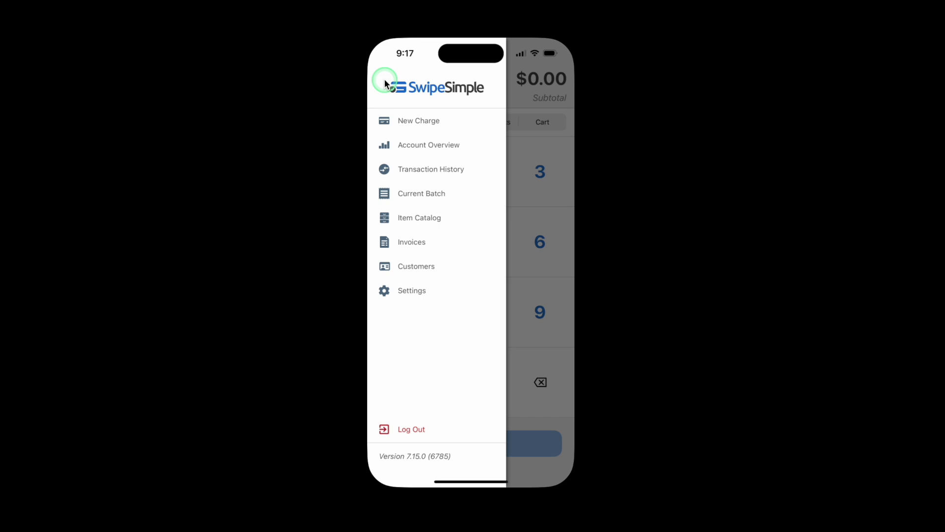
Step: Dismiss the side menu and begin entering a charge amount on the keypad
left_click(524, 88)
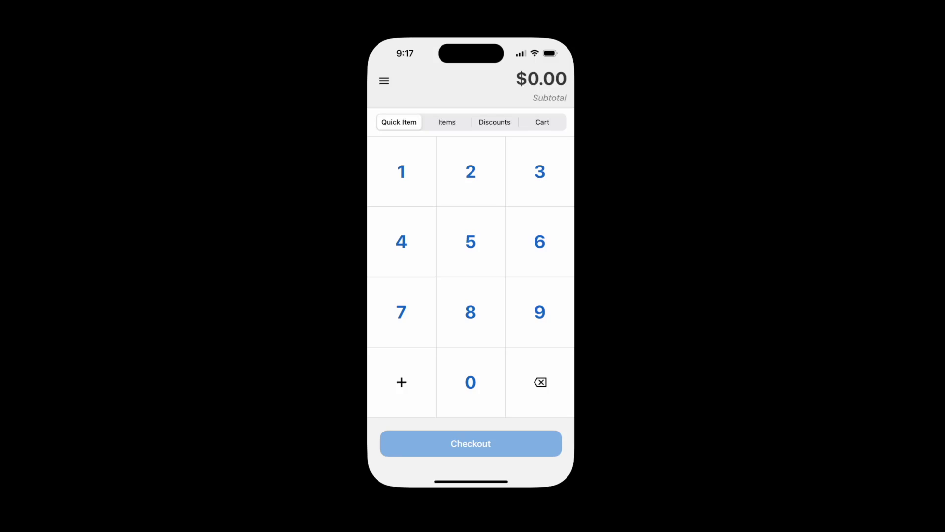
left_click(400, 171)
left_click(450, 175)
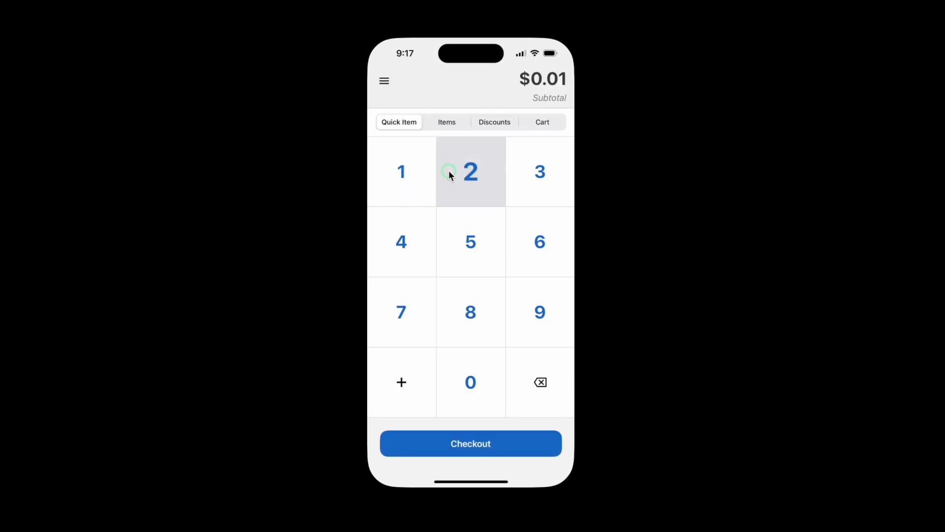
left_click(522, 317)
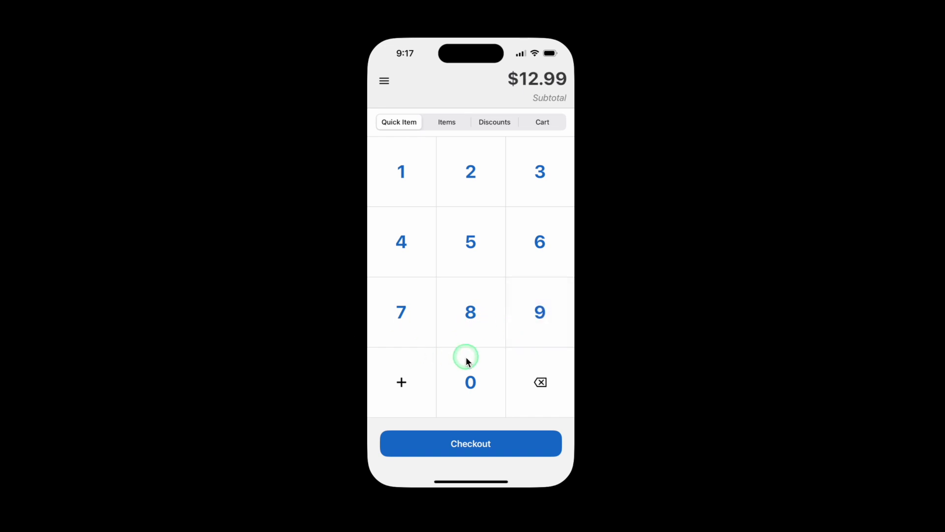
left_click(541, 382)
left_click(543, 382)
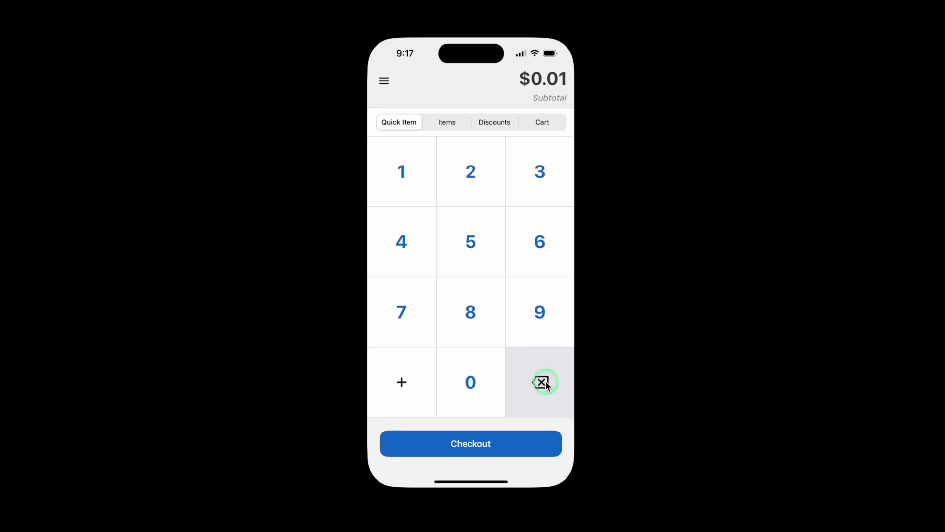
left_click(445, 125)
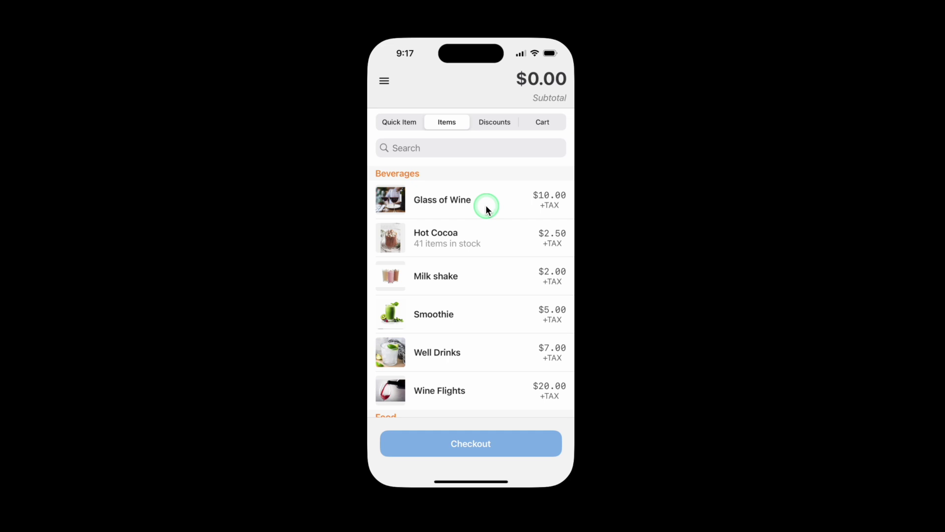
scroll(486, 205, "down", 4)
scroll(489, 206, "down", 3)
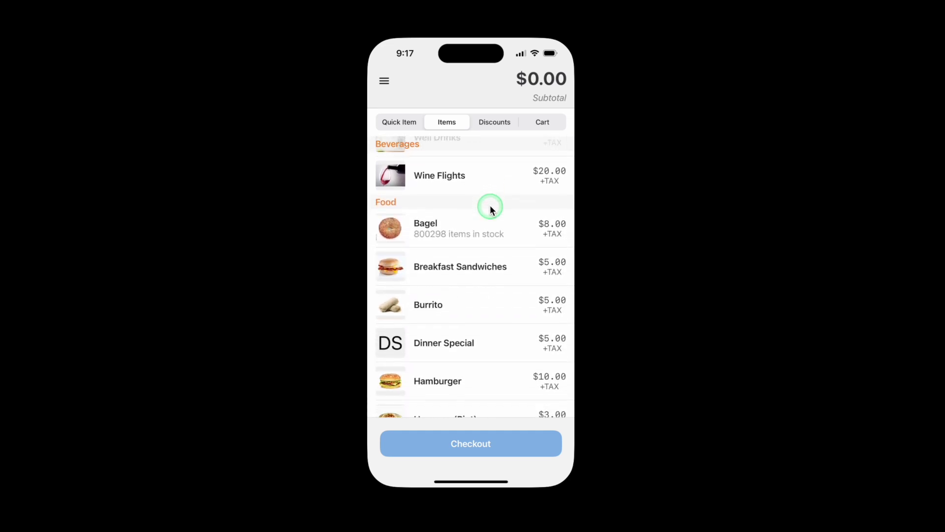
scroll(490, 205, "down", 3)
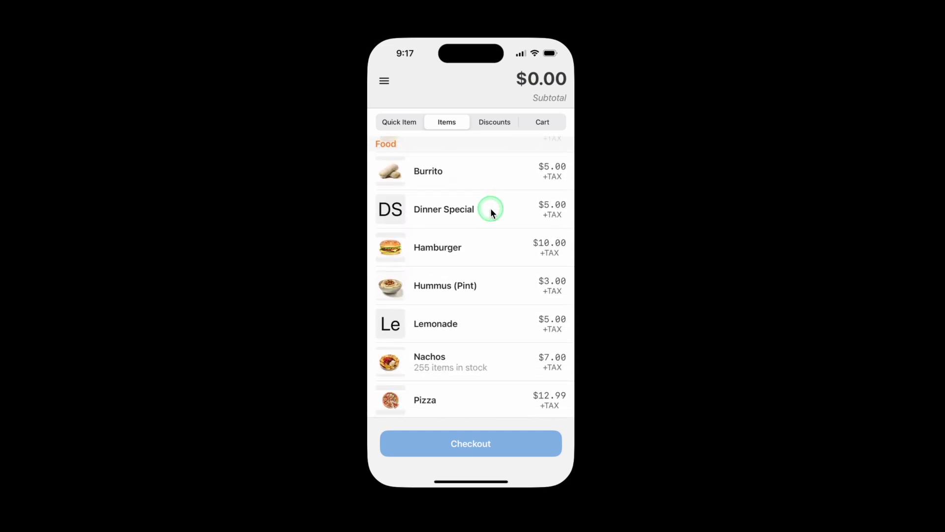
scroll(490, 205, "down", 3)
scroll(486, 207, "down", 2)
scroll(486, 207, "down", 3)
scroll(486, 211, "down", 1)
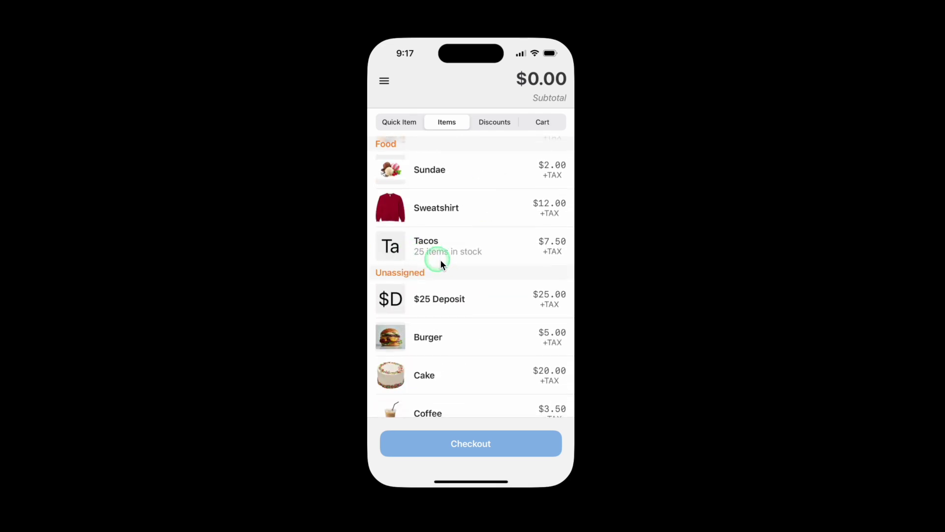
scroll(449, 259, "up", 3)
scroll(448, 258, "up", 3)
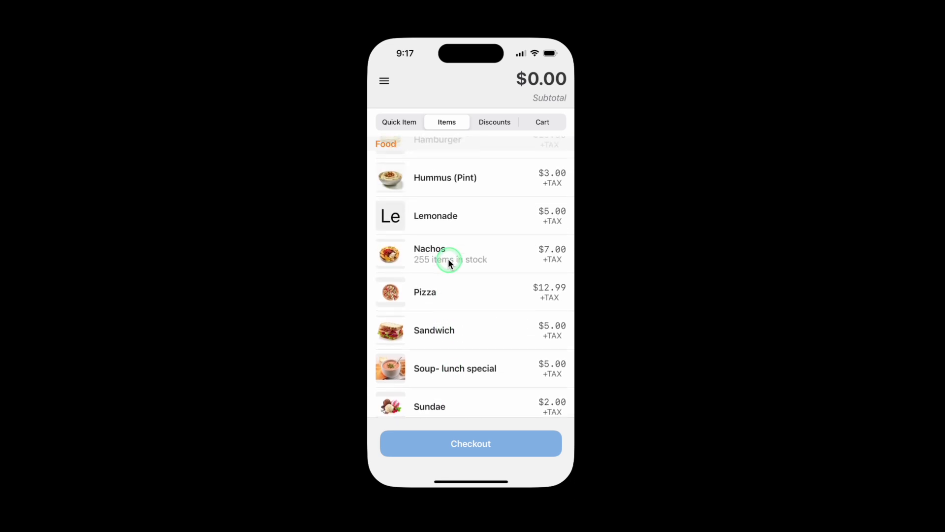
scroll(449, 259, "up", 3)
scroll(448, 259, "up", 3)
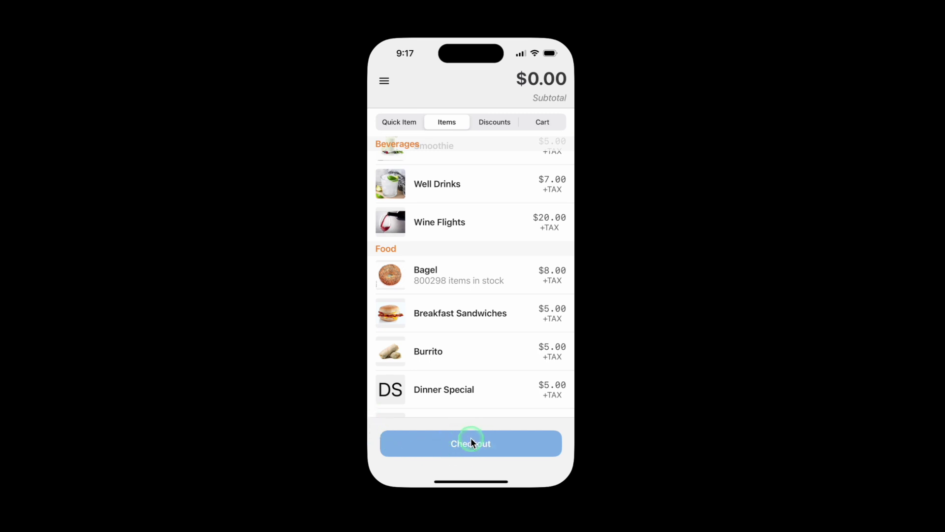
Step: View Account Overview totals for 7 and 30 days, showing the $15.60 charge
left_click(384, 83)
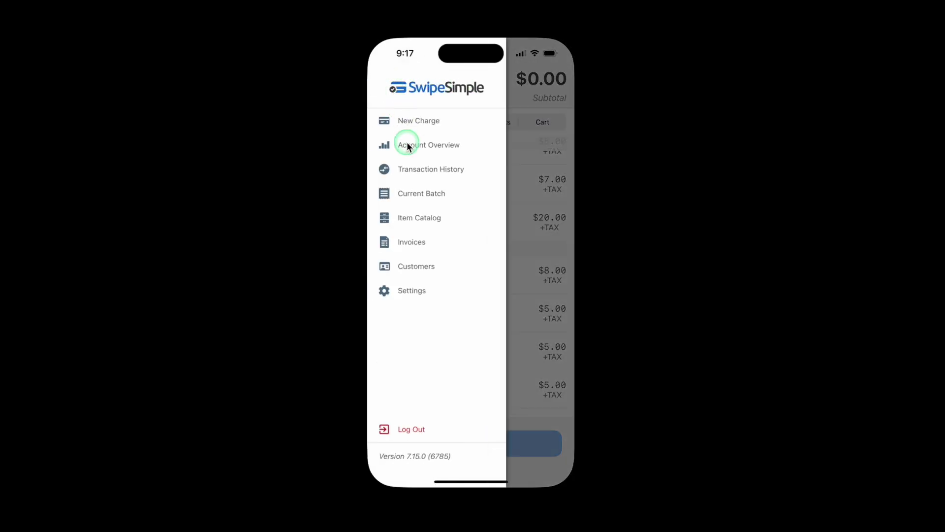
left_click(407, 145)
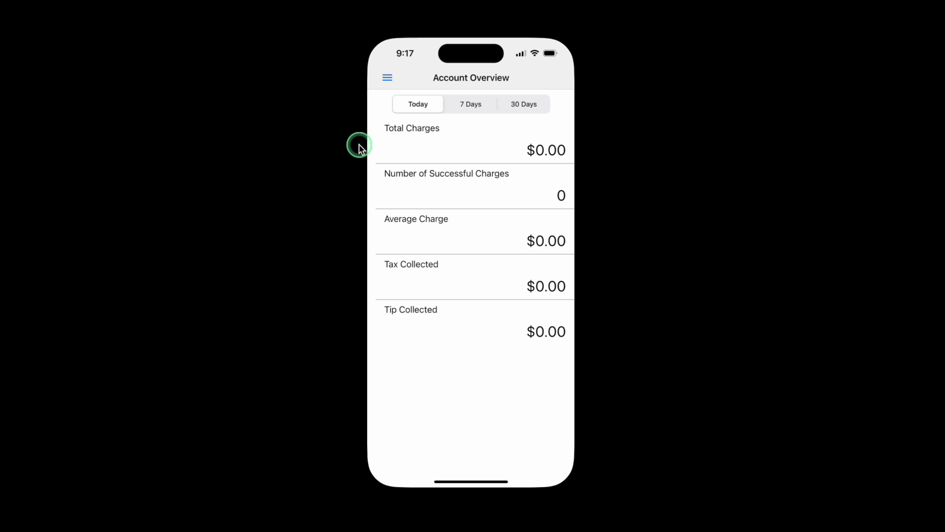
left_click(469, 105)
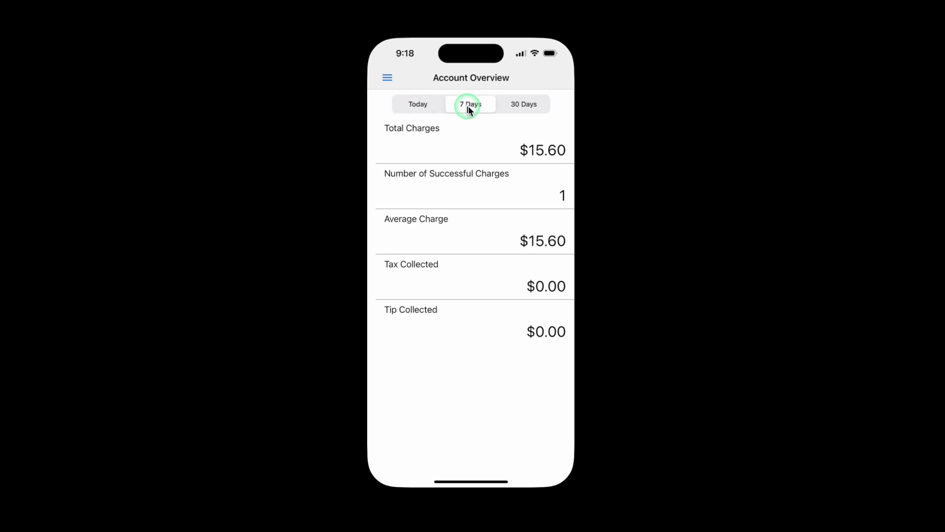
left_click(517, 105)
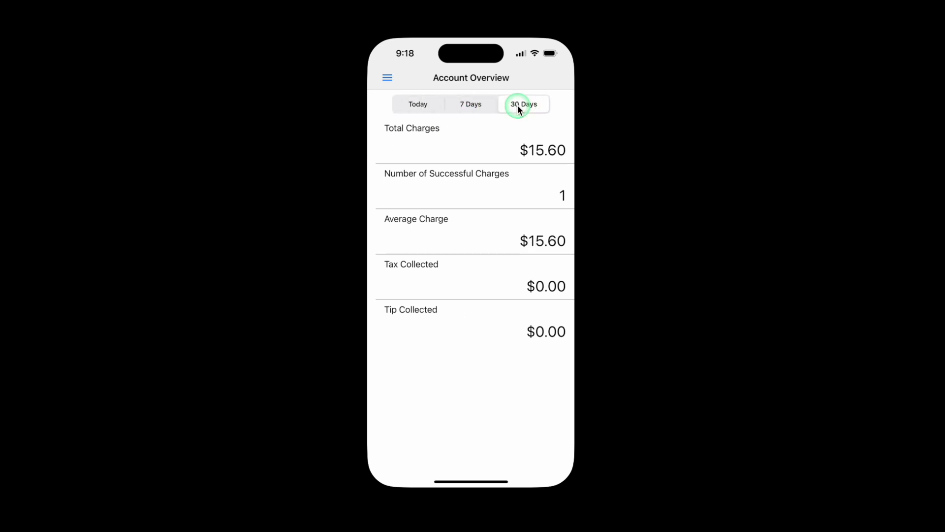
left_click(391, 76)
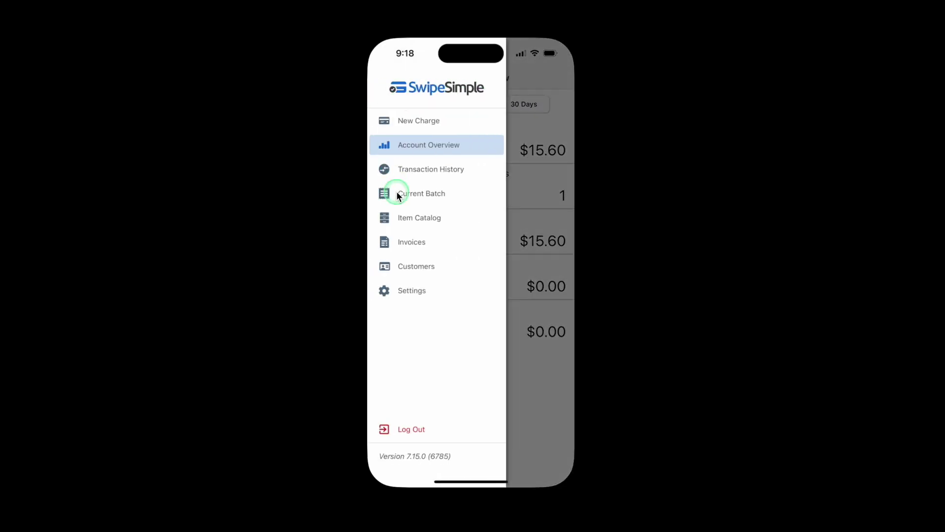
Step: Review Transaction History and the approved $15.60 Visa charge #5485 details
left_click(402, 170)
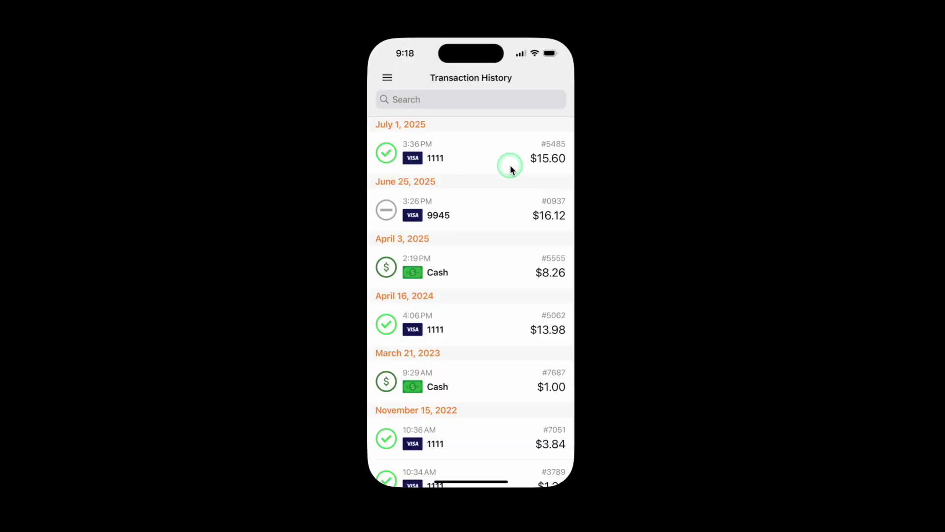
scroll(511, 165, "down", 3)
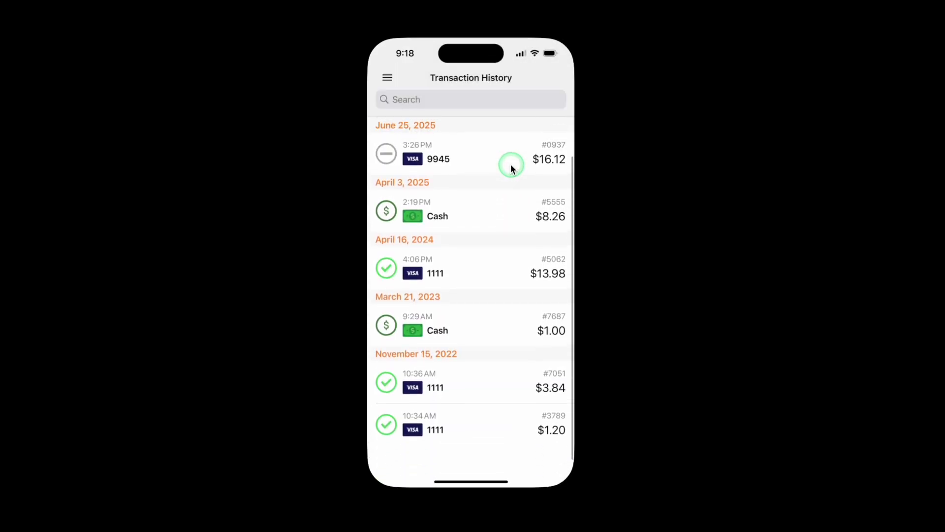
scroll(509, 164, "up", 5)
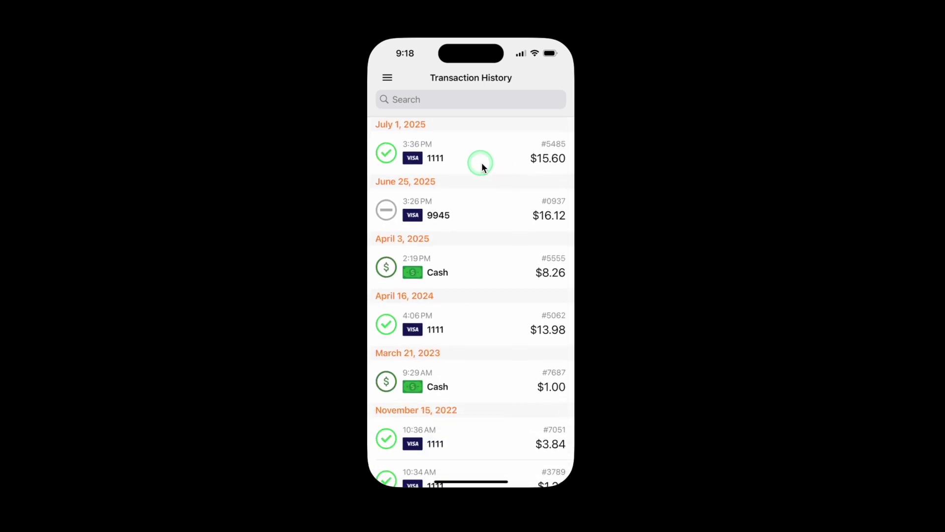
left_click(481, 161)
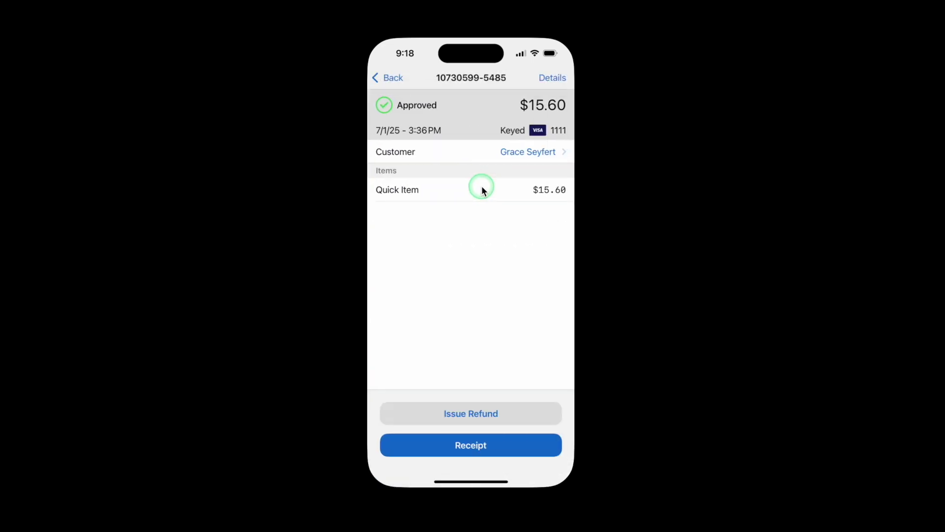
left_click(389, 77)
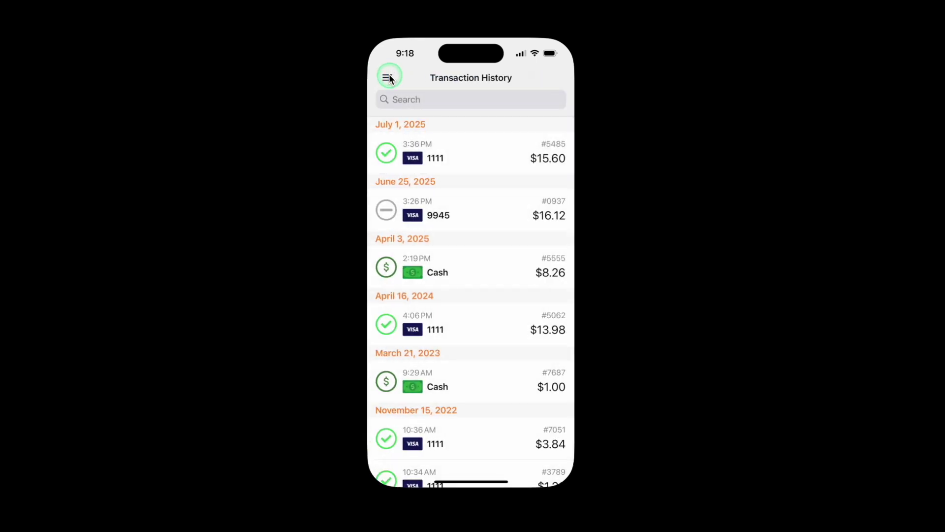
left_click(384, 78)
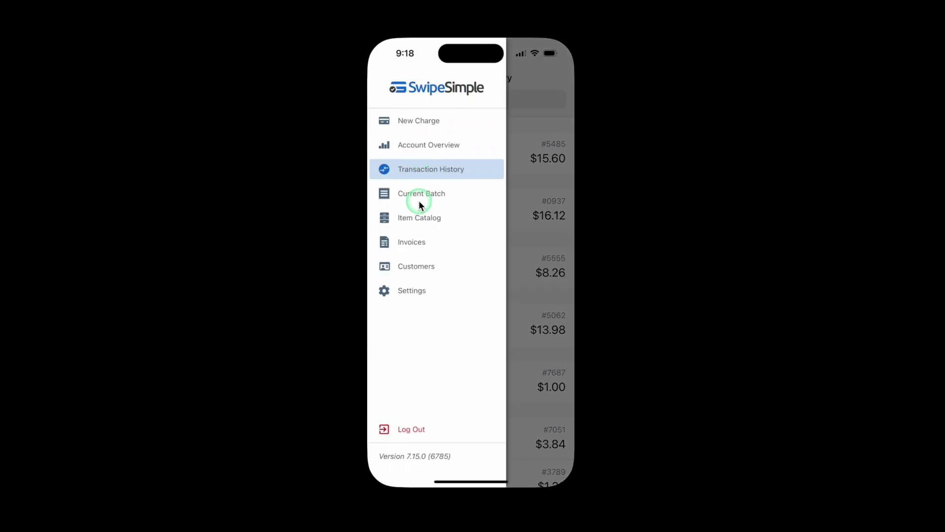
Step: Check the empty Current Batch, then move on to the Item Catalog
left_click(394, 191)
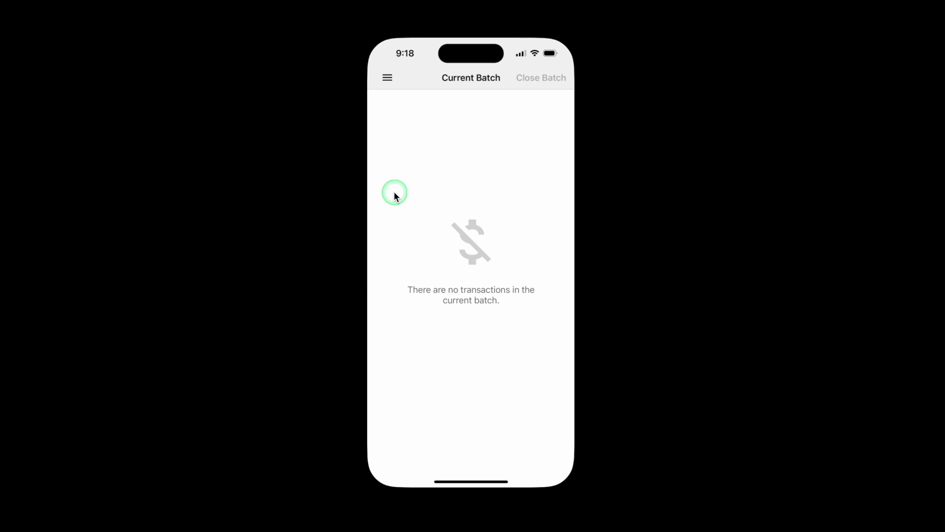
left_click(386, 78)
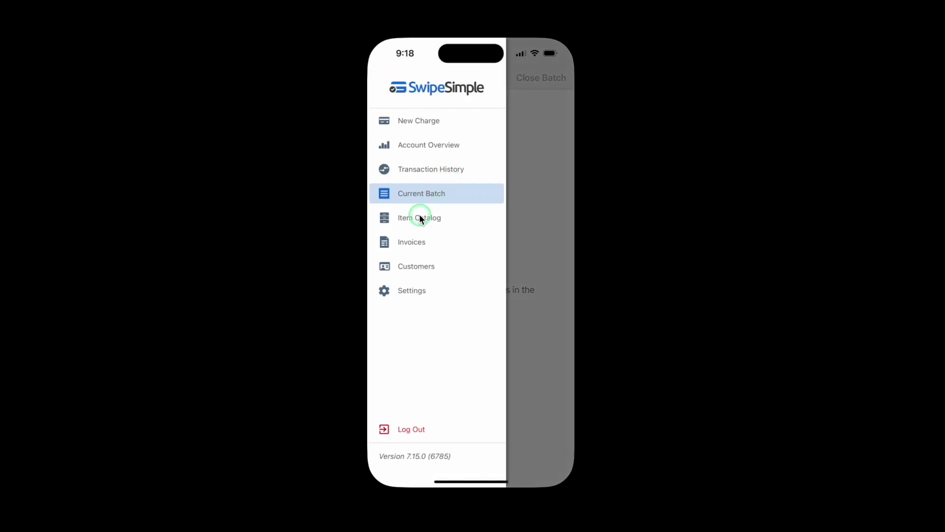
left_click(420, 216)
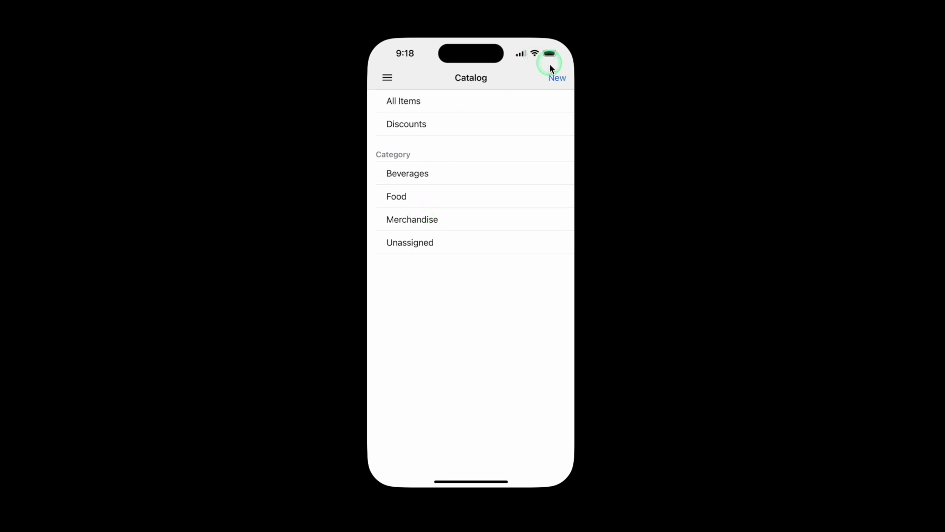
Step: Preview the catalog's Create Item, Discount and Category options, then cancel
left_click(555, 78)
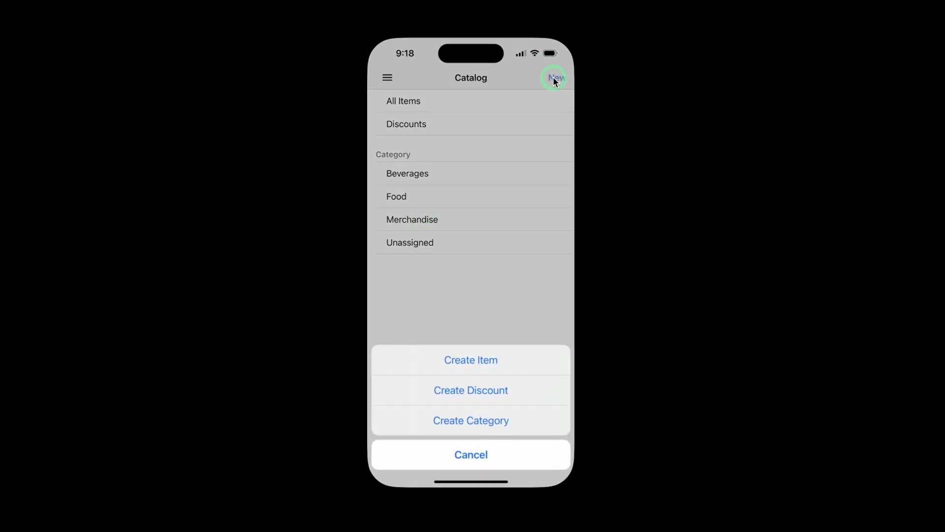
left_click(386, 79)
left_click(386, 78)
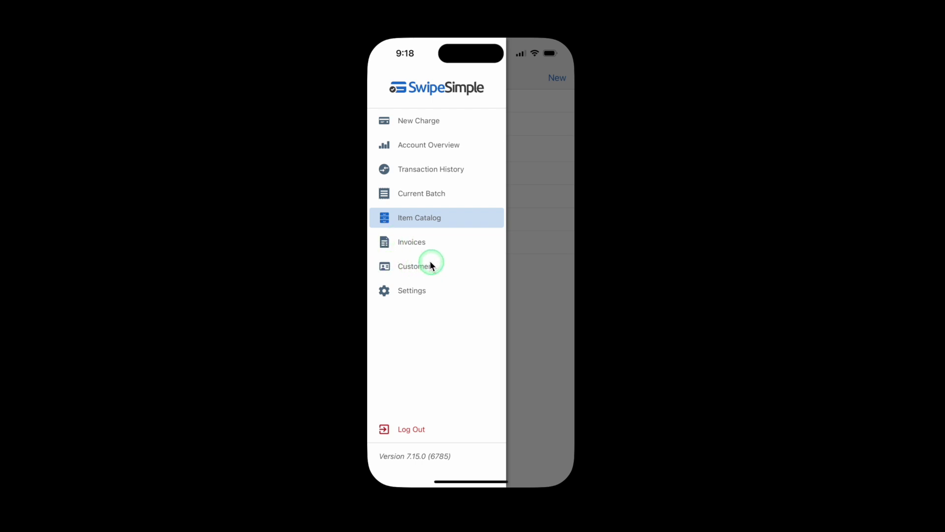
Step: Open Invoices and filter them to Unpaid, then Past Due
left_click(410, 240)
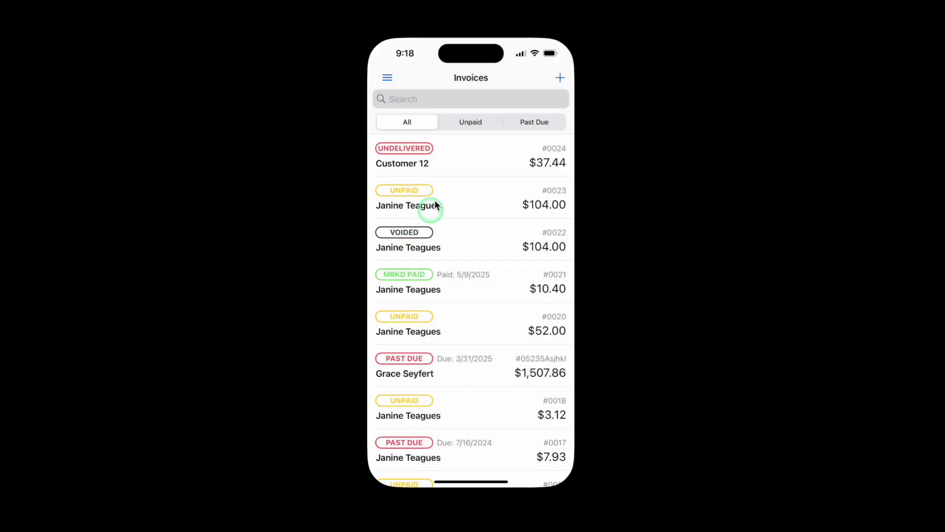
left_click(473, 121)
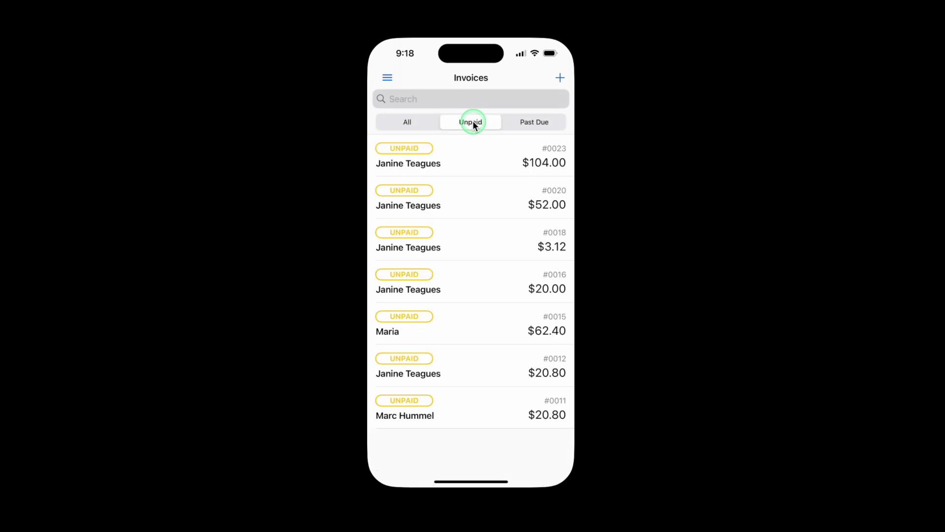
left_click(525, 122)
Step: Open the Customers list and pull down to refresh it
left_click(388, 76)
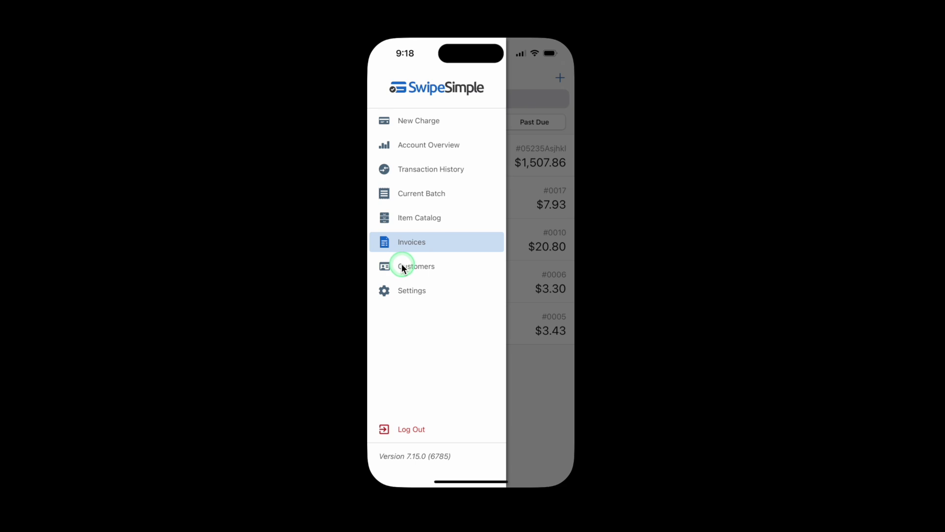
left_click(402, 264)
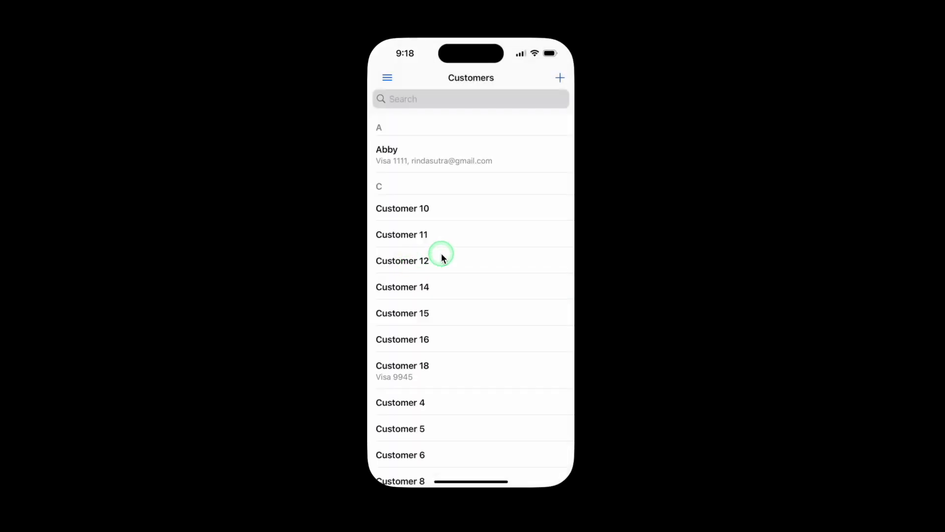
left_click_drag(441, 253, 441, 318)
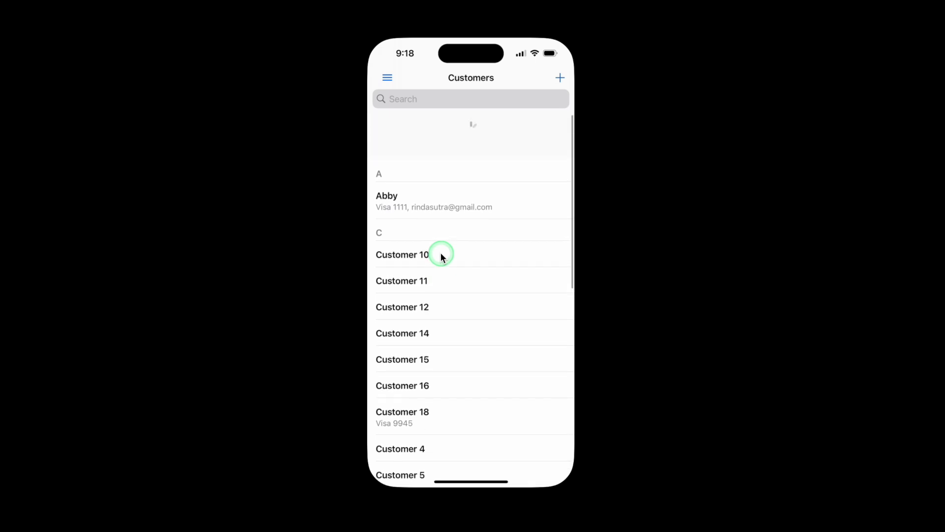
left_click(387, 77)
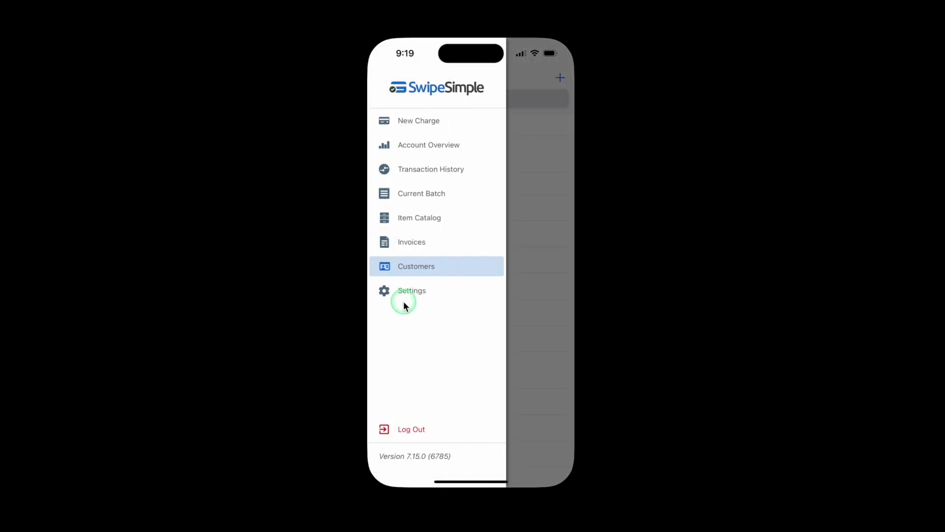
Step: Open the Settings page from the side menu
left_click(407, 291)
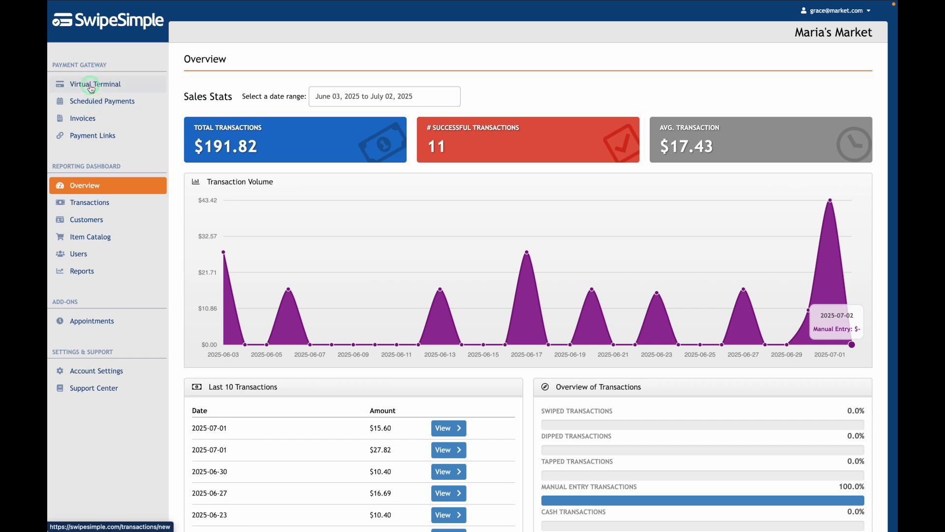
Step: View the Virtual Terminal, Scheduled Payments, Invoices and Payment Links pages in turn
left_click(91, 85)
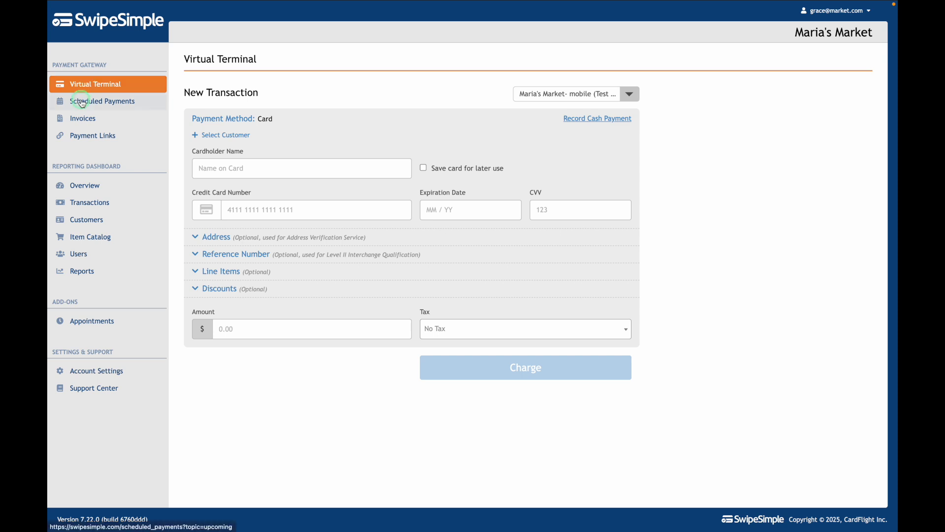
left_click(82, 102)
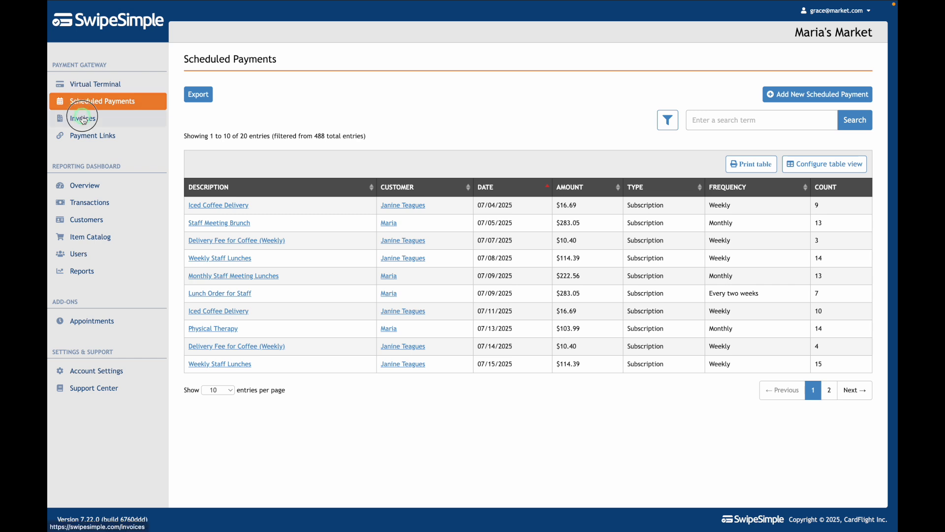
left_click(83, 118)
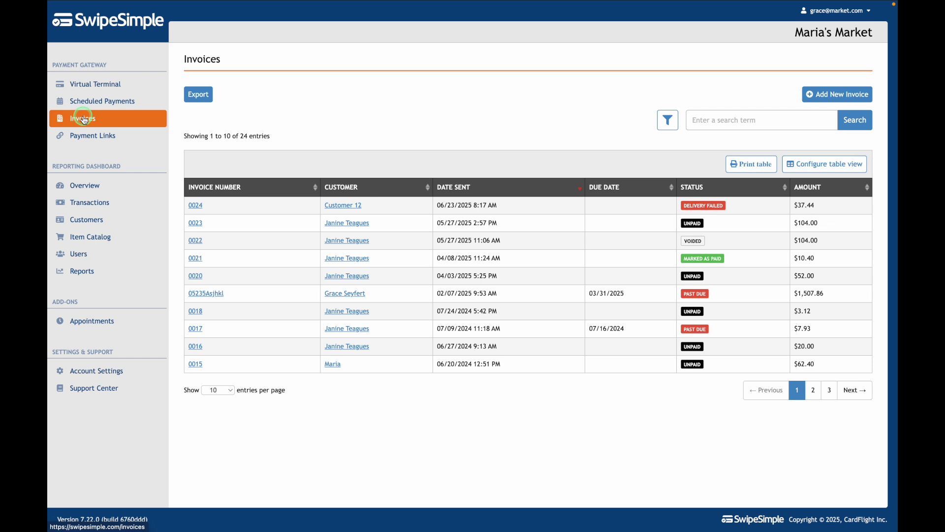
left_click(81, 137)
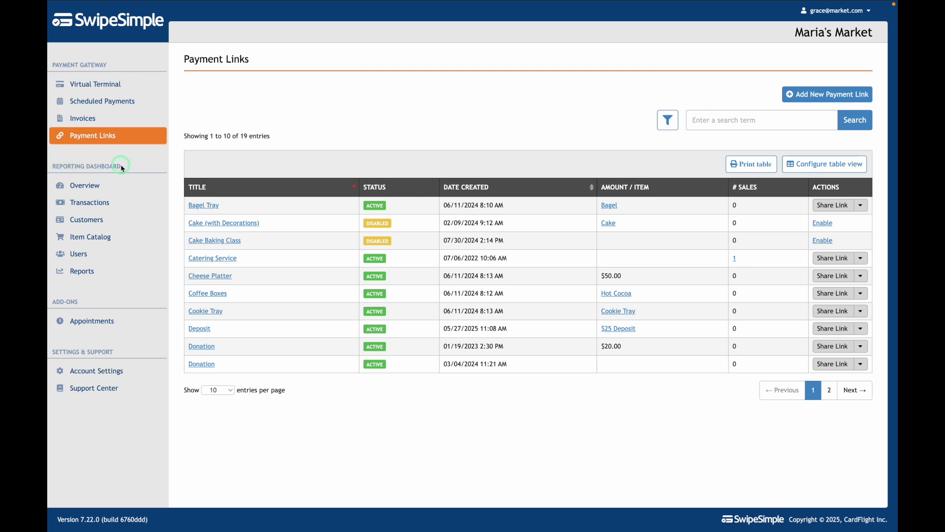
Step: Visit the Transactions, Customers, Item Catalog, Users, Reports and Account Settings pages
left_click(92, 202)
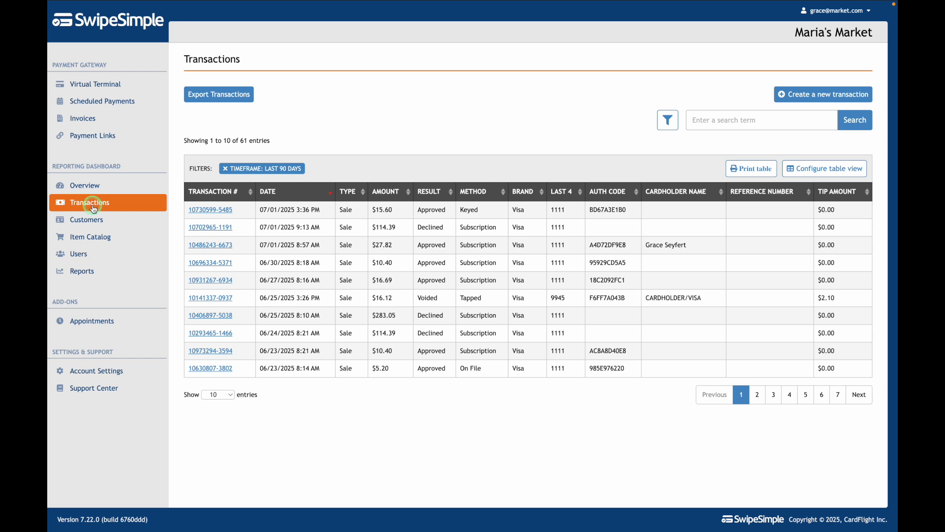
left_click(83, 219)
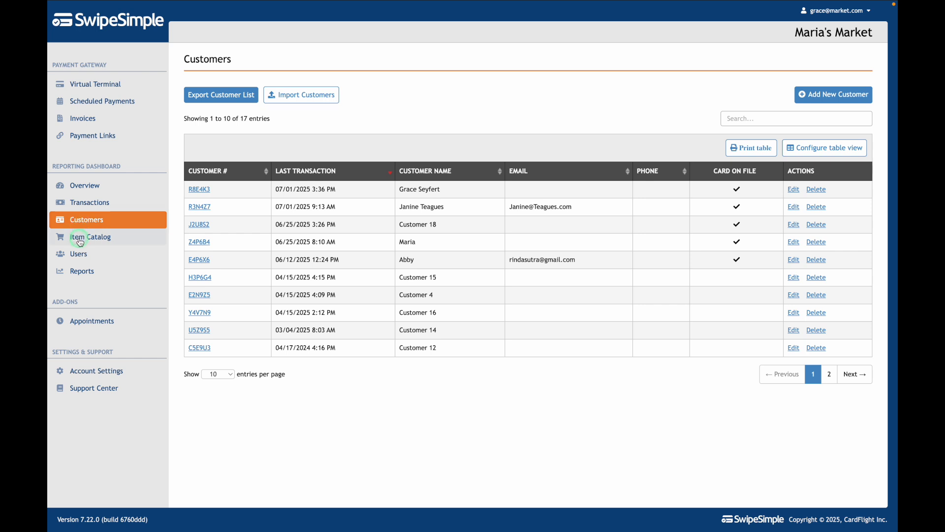
left_click(80, 239)
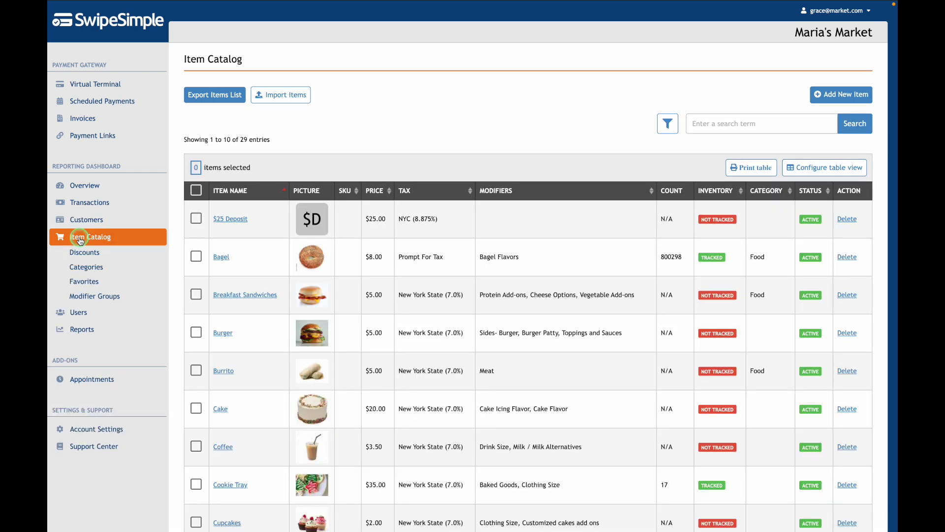
scroll(80, 239, "down", 2)
scroll(80, 236, "down", 2)
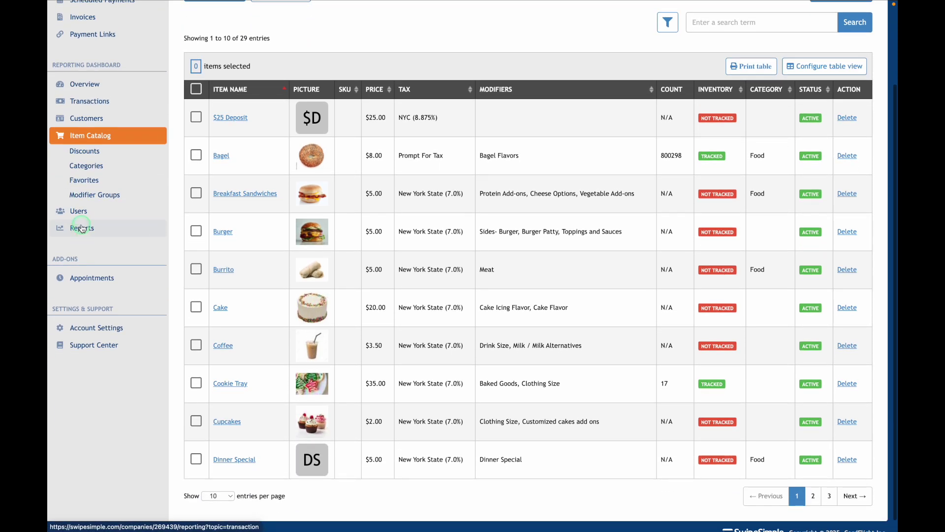
left_click(80, 215)
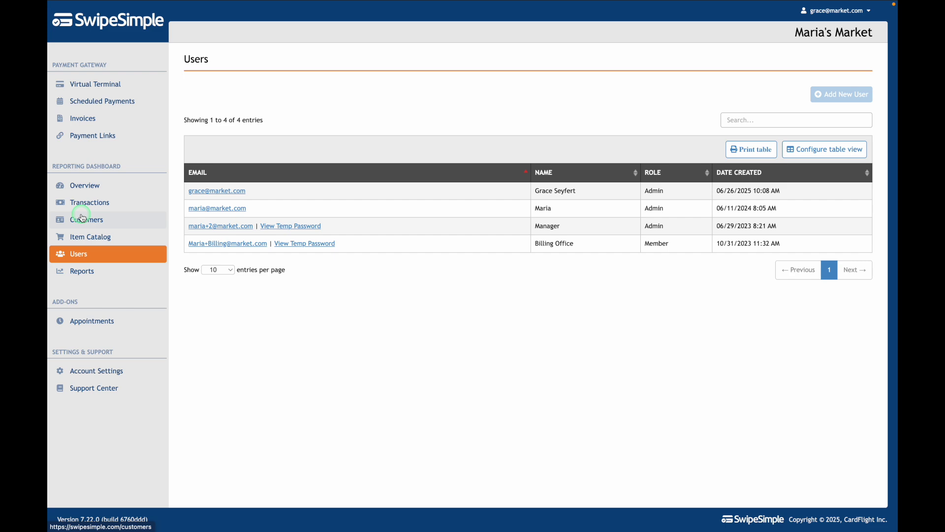
left_click(83, 272)
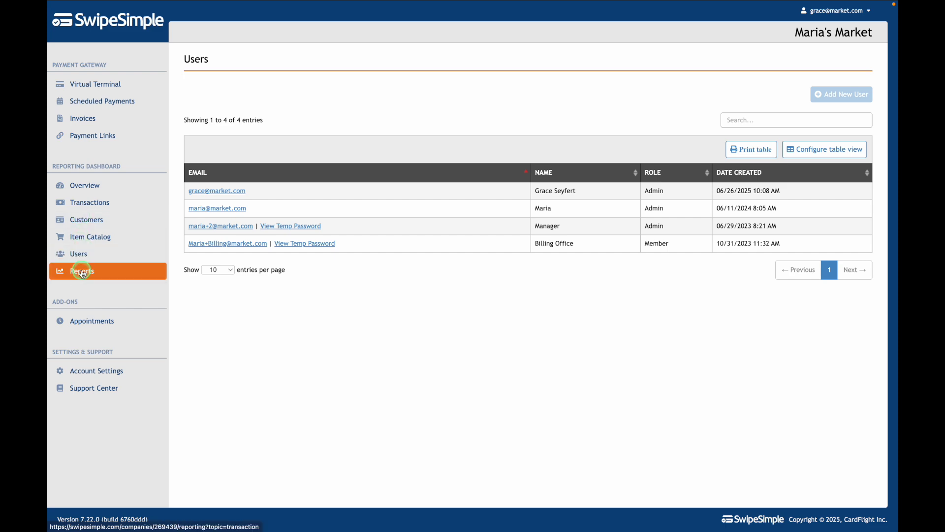
scroll(83, 272, "down", 2)
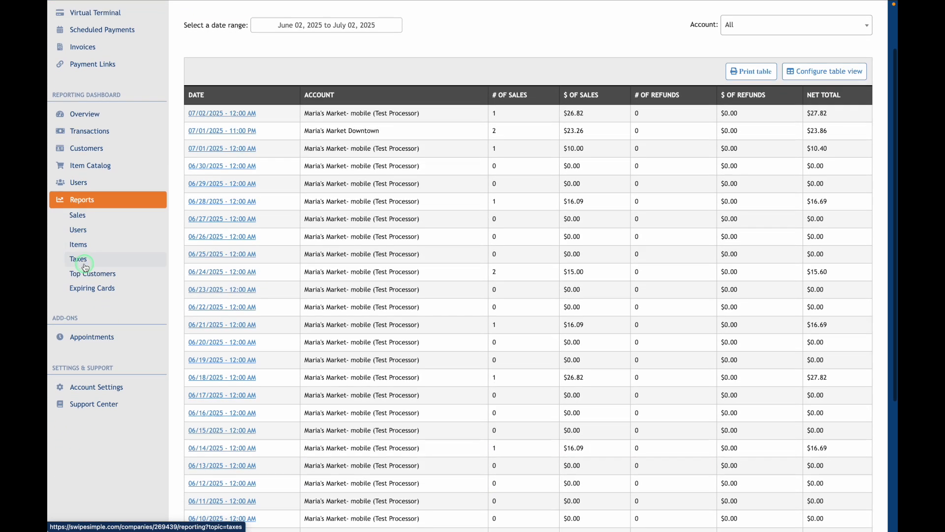
scroll(83, 267, "down", 1)
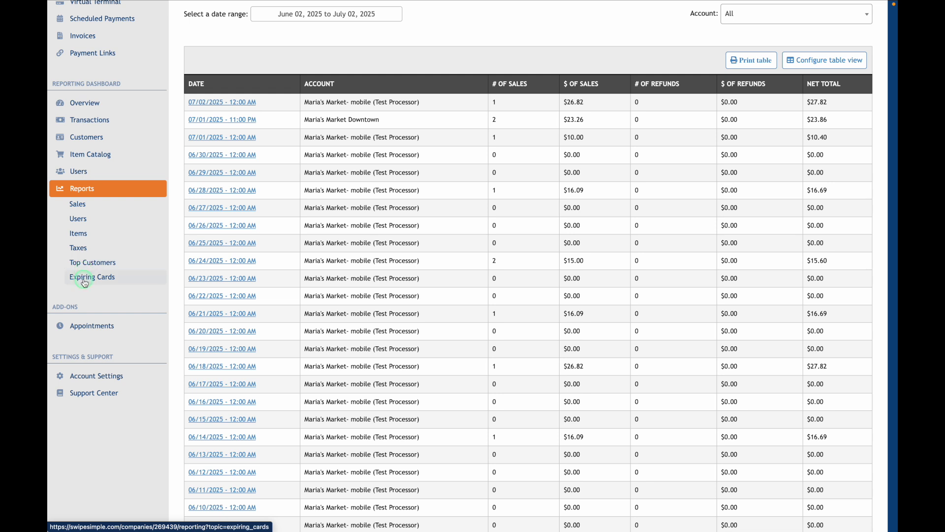
left_click(90, 376)
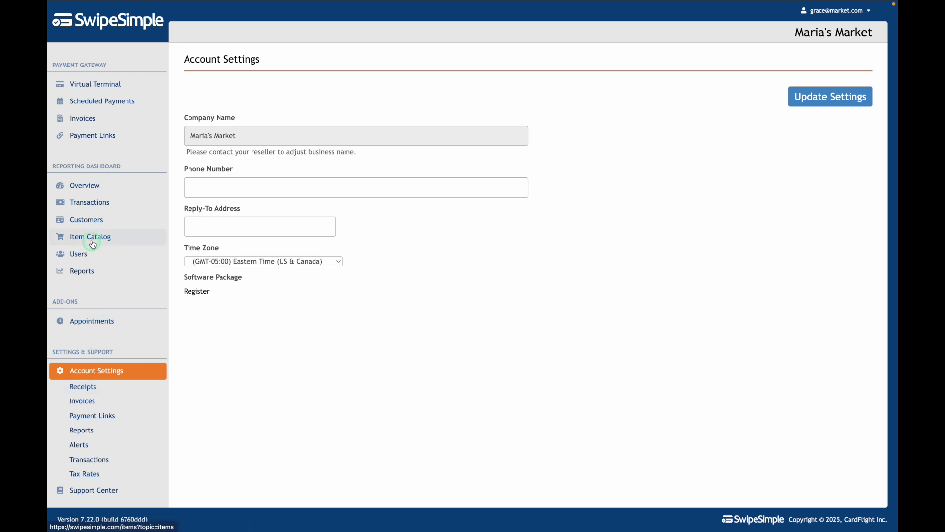
Step: Return to the Overview page showing $191.82 total across 11 successful transactions
left_click(85, 185)
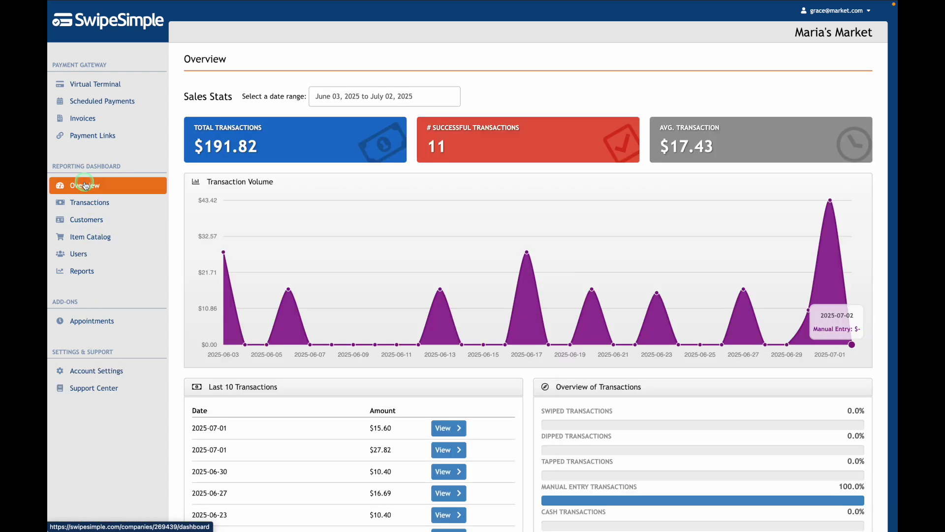